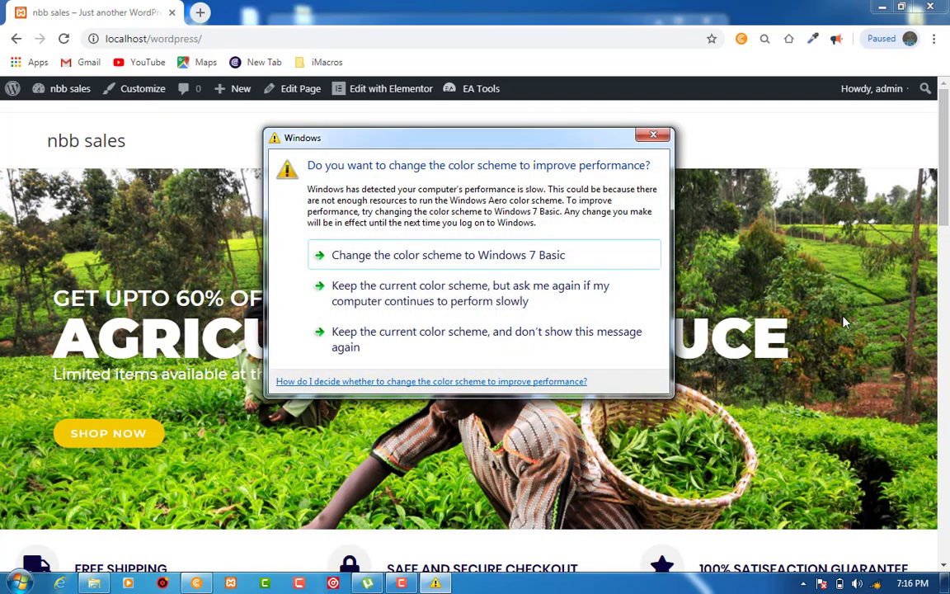
- Dismiss the Windows color-scheme warning and start a new product from the nbb sales dashboard
left_click(655, 138)
mouse_move(59, 93)
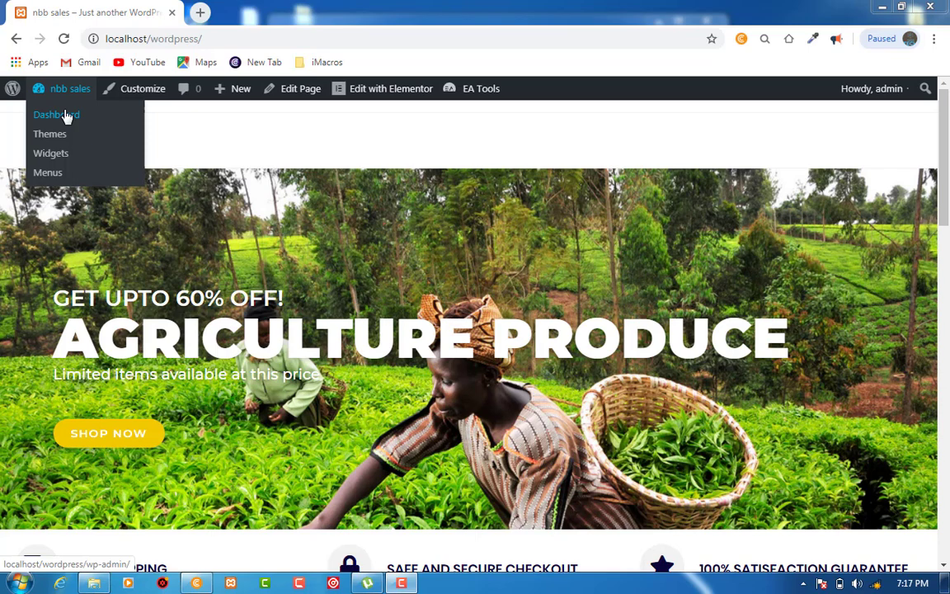
left_click(66, 117)
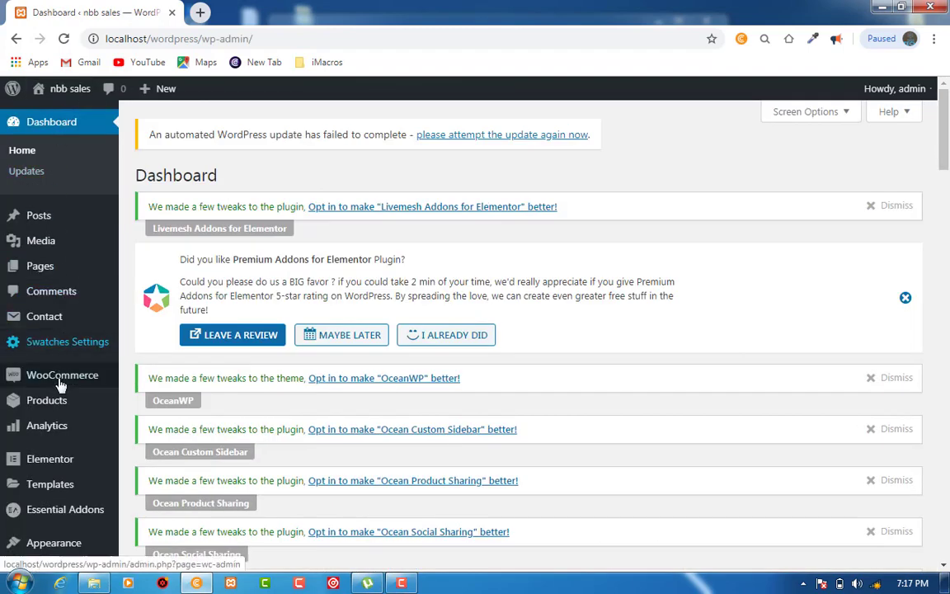
mouse_move(61, 388)
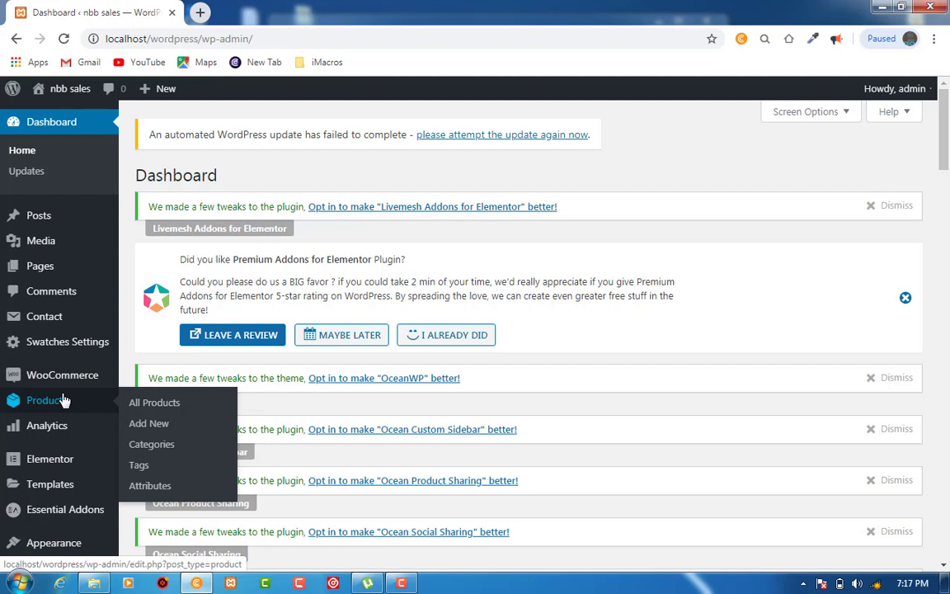
left_click(145, 425)
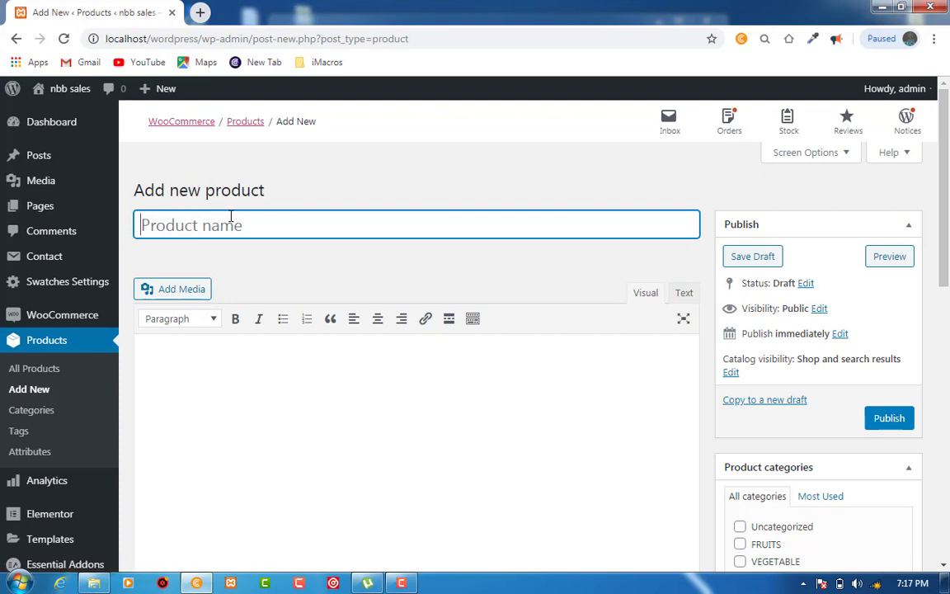
- Name the new product BANANA and let its draft autosave
type("BA")
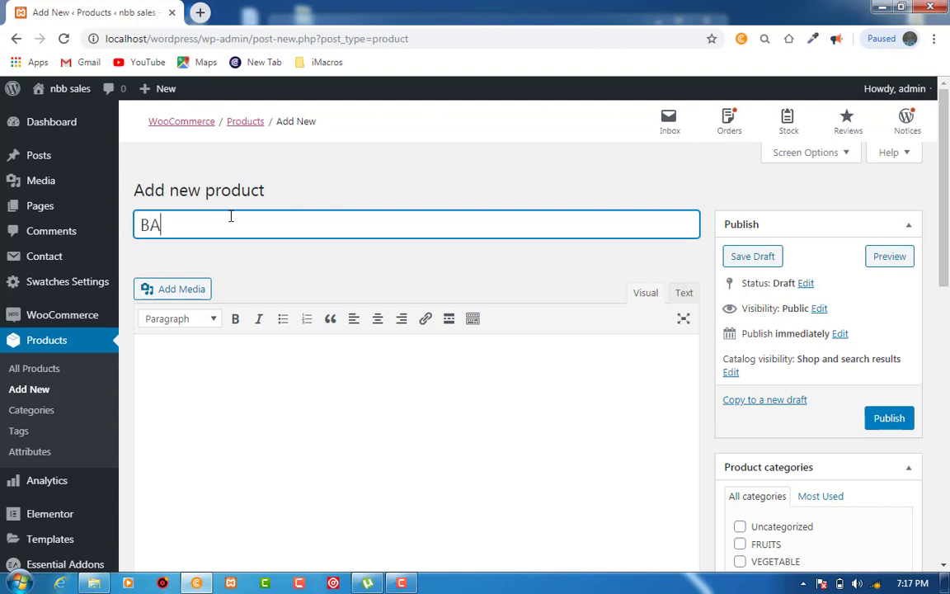
type("NANA")
left_click(201, 372)
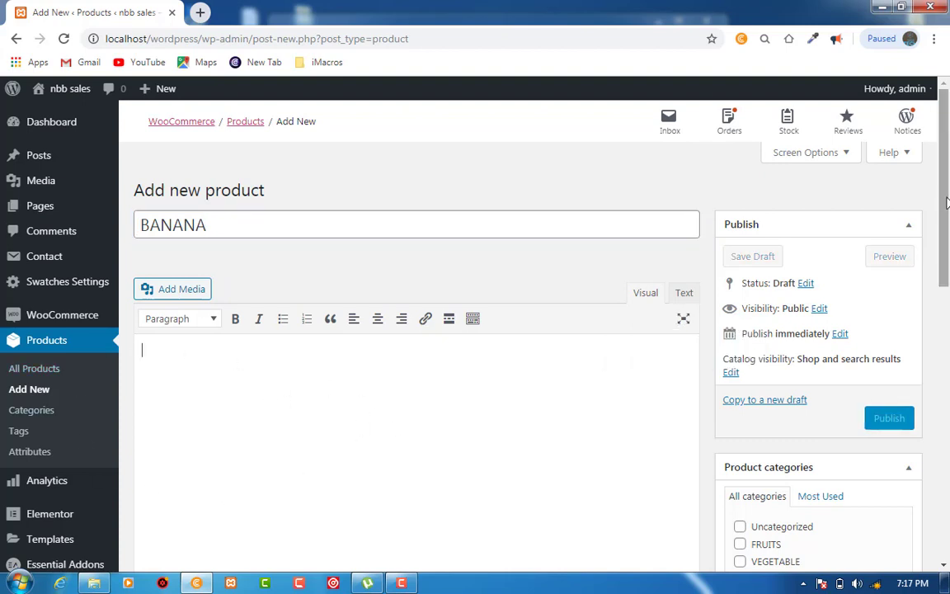
left_click_drag(947, 202, 948, 367)
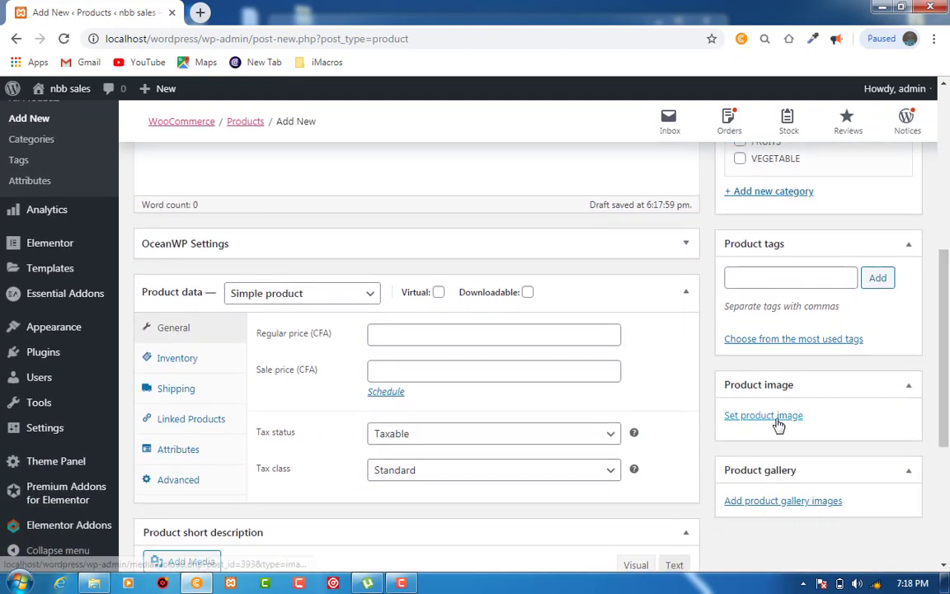
- Choose the green banana bunch photo from the Media Library as the BANANA product image
left_click(777, 419)
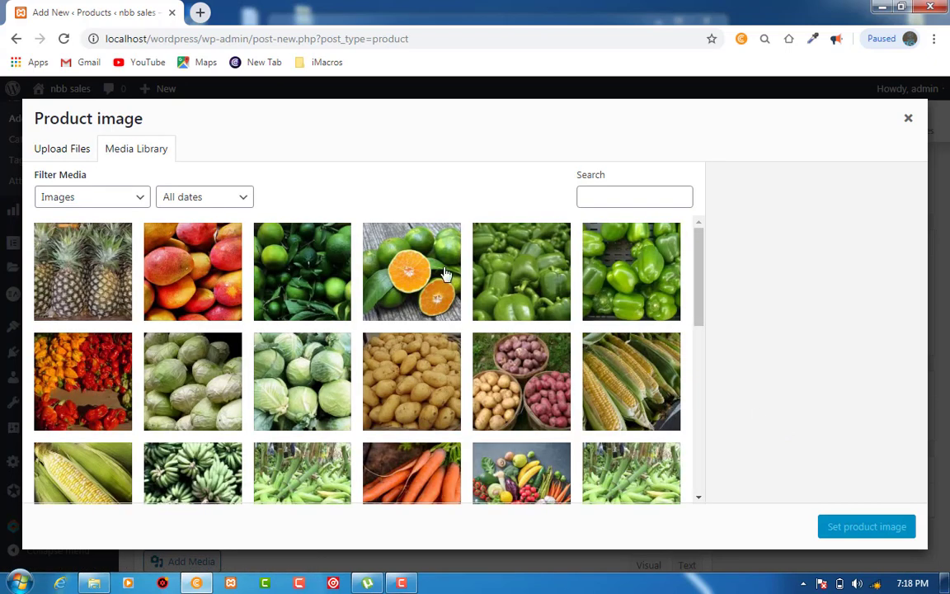
left_click(97, 282)
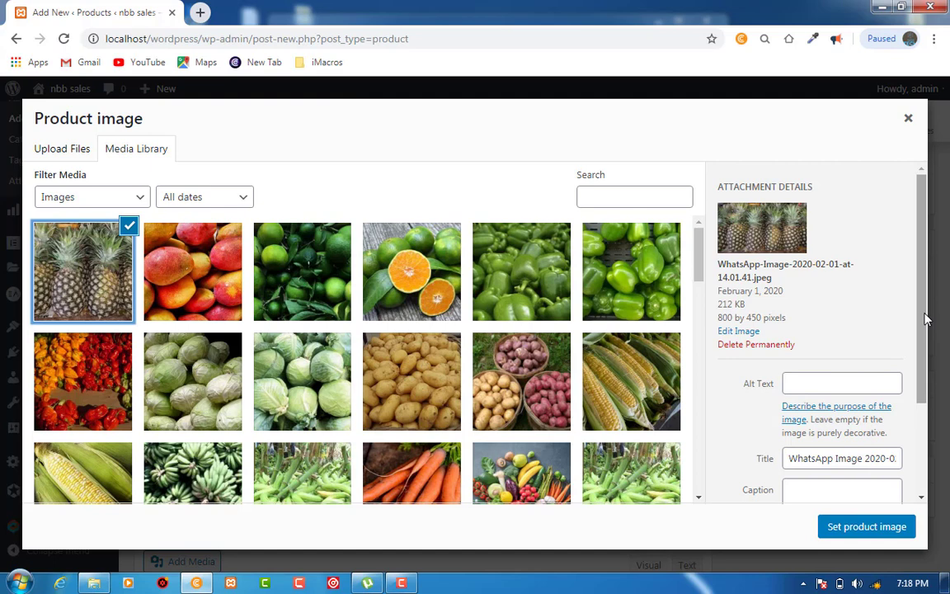
left_click_drag(925, 320, 921, 376)
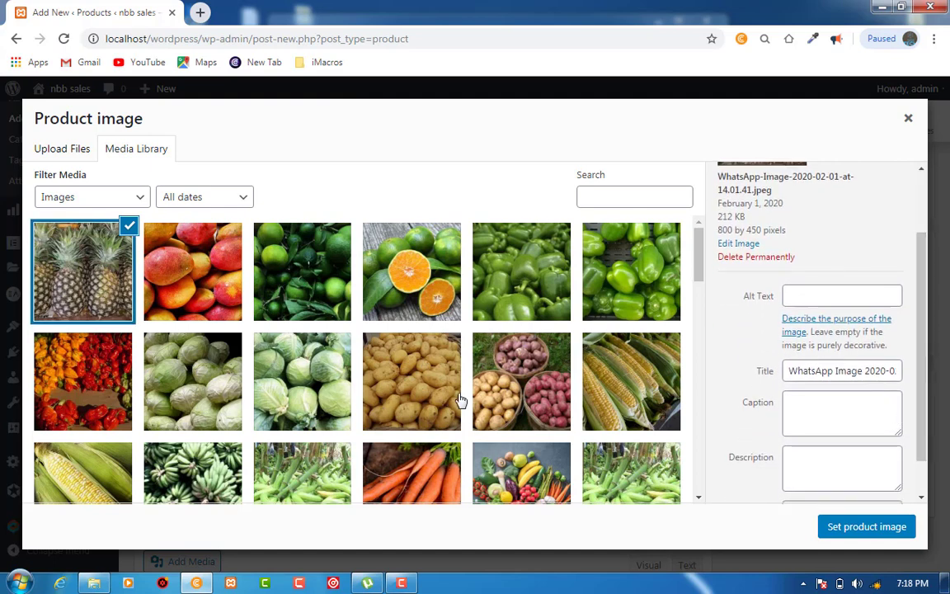
left_click(619, 470)
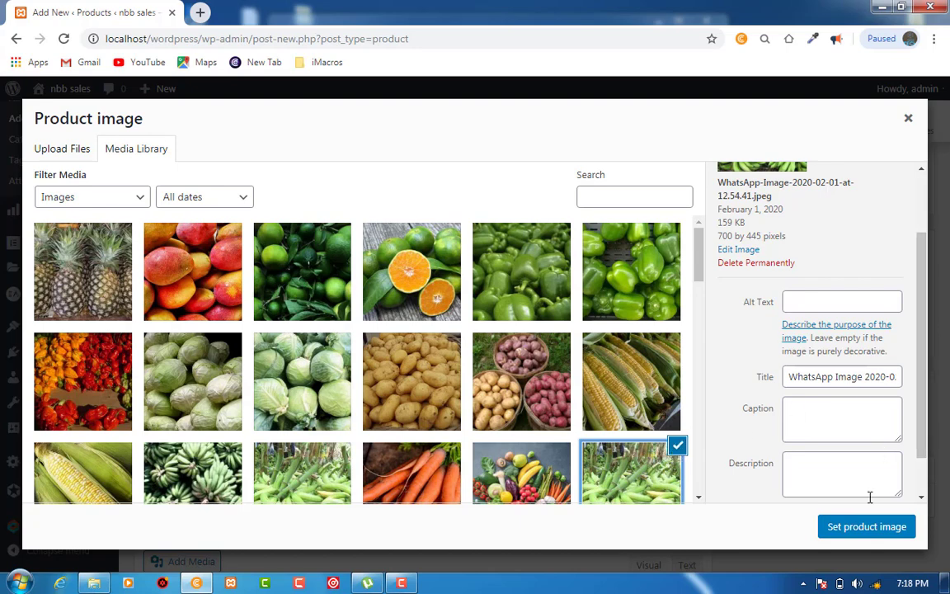
left_click(865, 527)
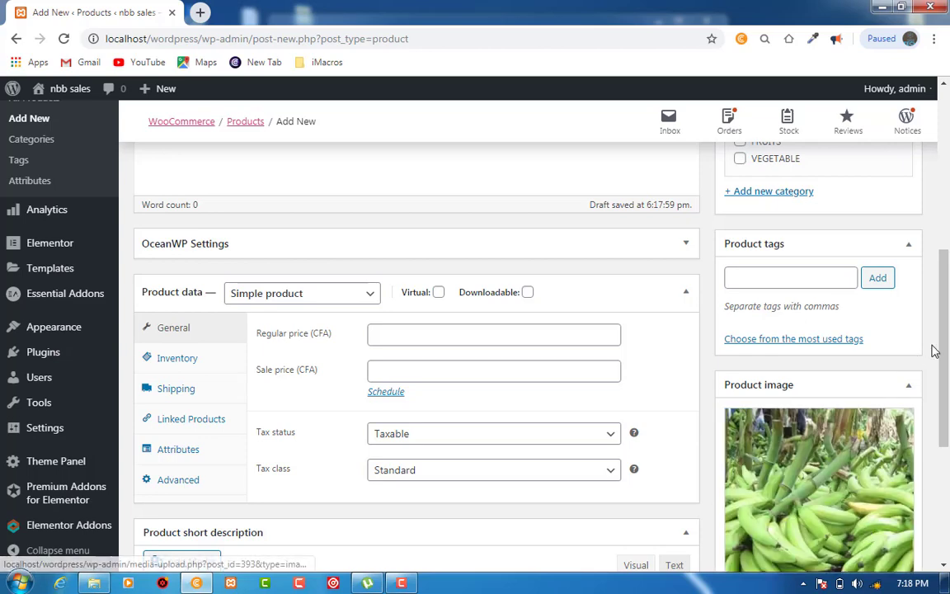
- Give the product a regular price of 500 CFA
left_click_drag(939, 339, 946, 387)
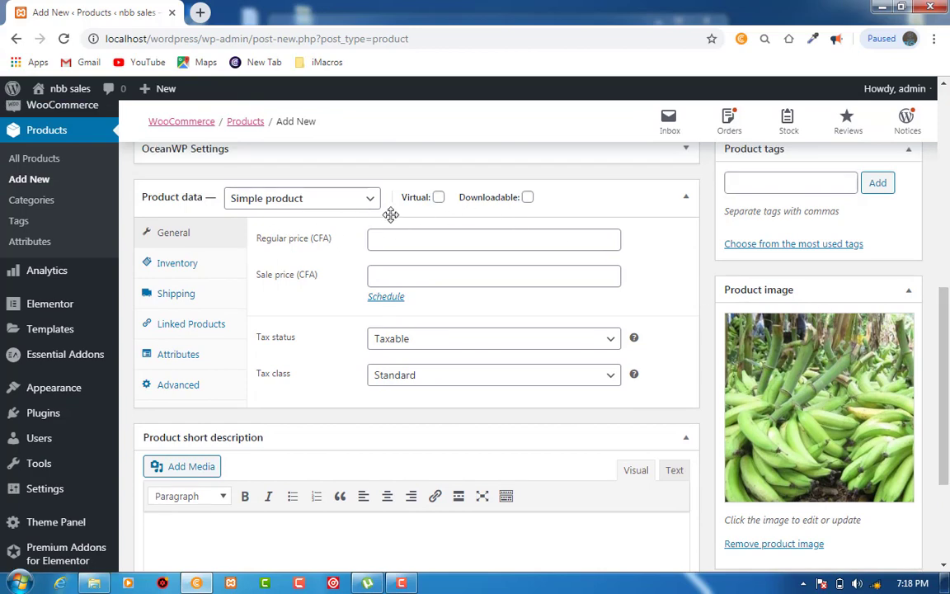
left_click(405, 238)
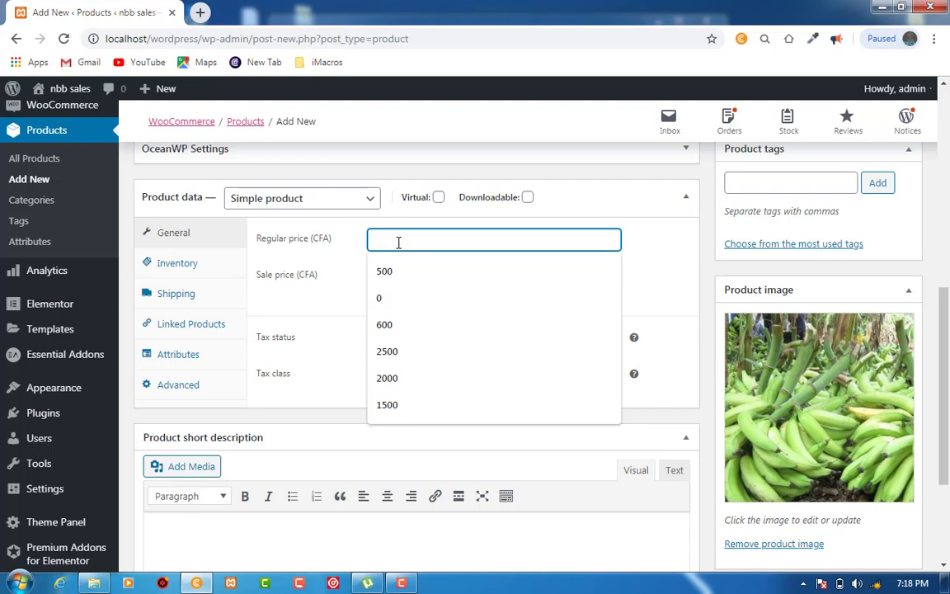
left_click(387, 273)
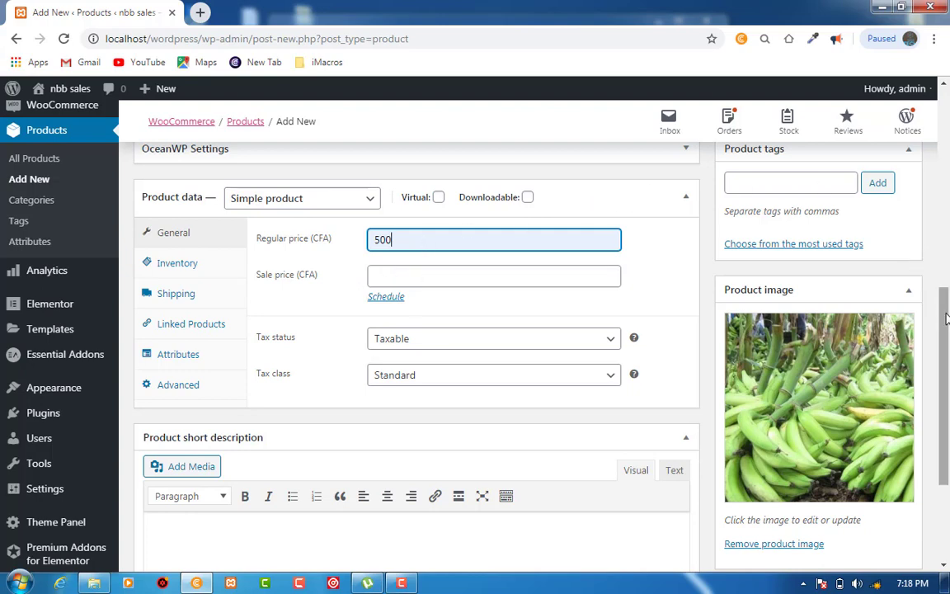
- Assign BANANA to the FRUITS category and publish it
left_click_drag(946, 318, 940, 220)
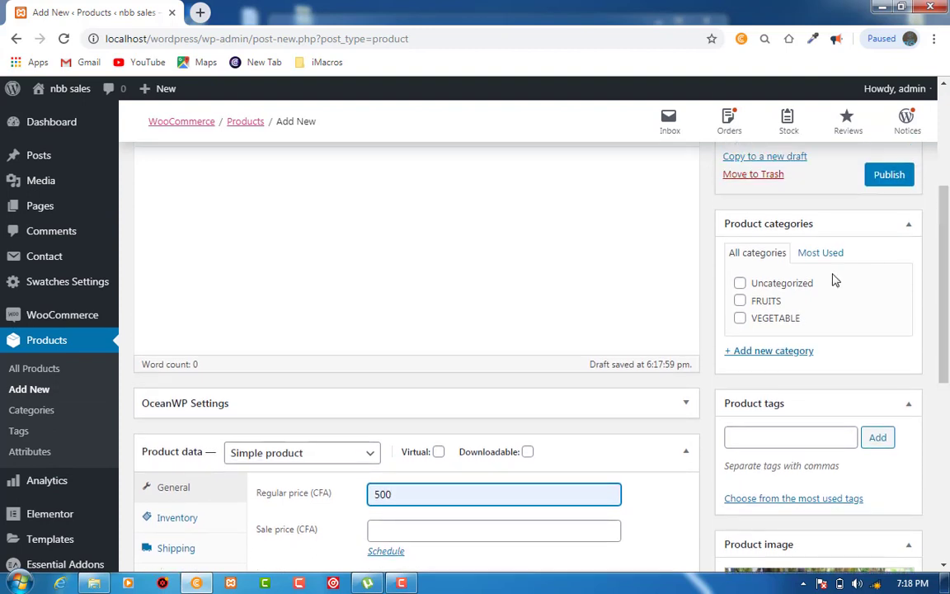
left_click(741, 301)
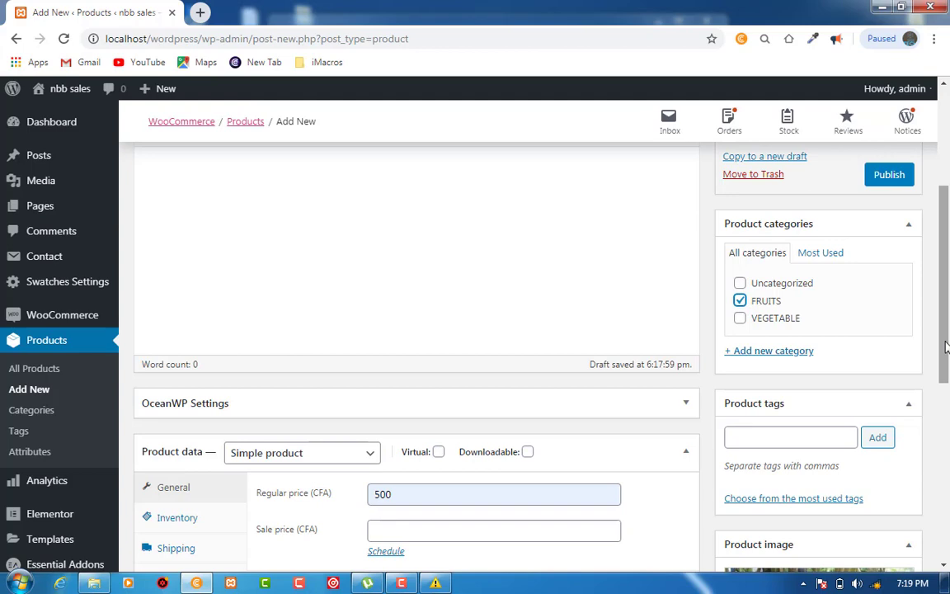
scroll(947, 347, "up", 3)
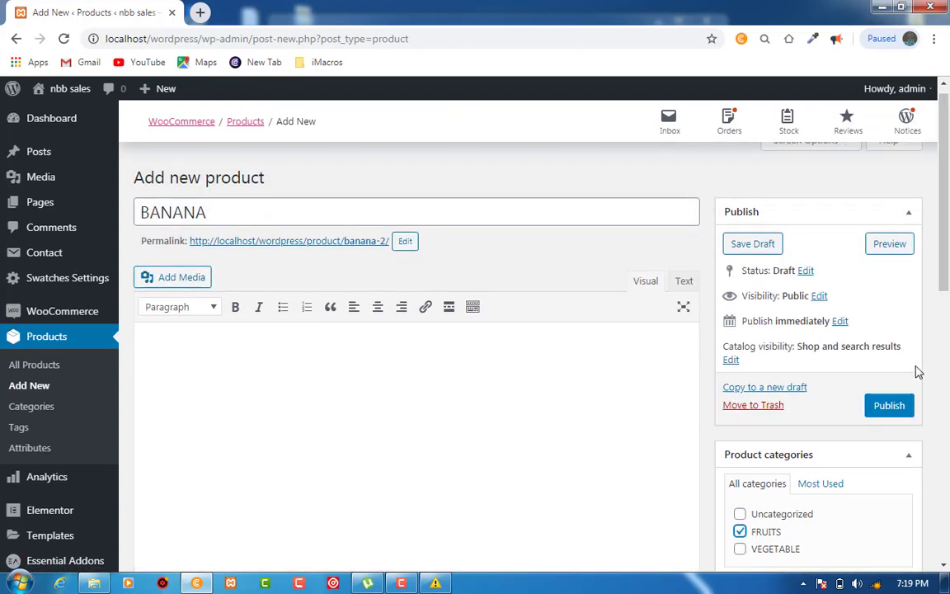
left_click(887, 408)
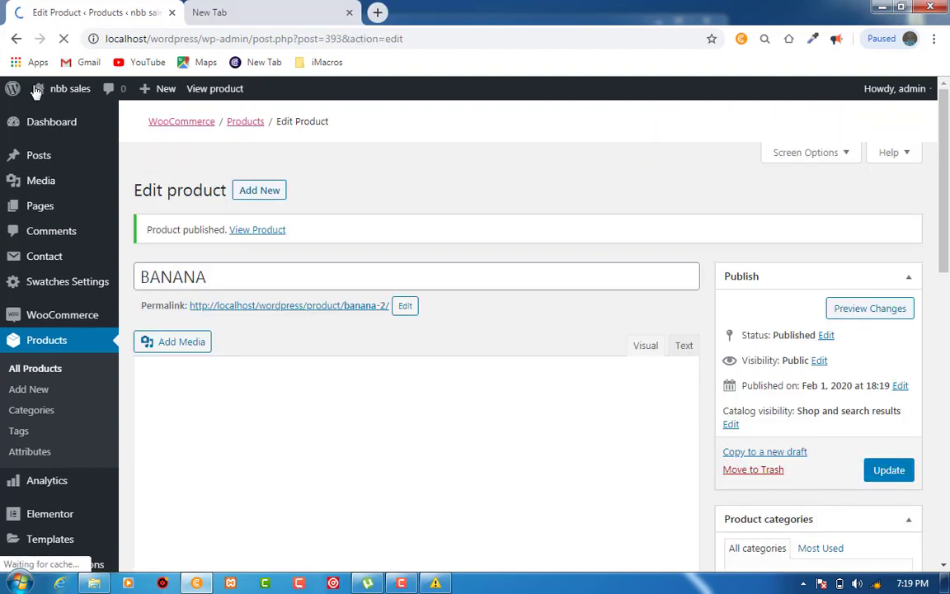
- Go to the public nbb sales storefront home page with Visit Site
mouse_move(51, 92)
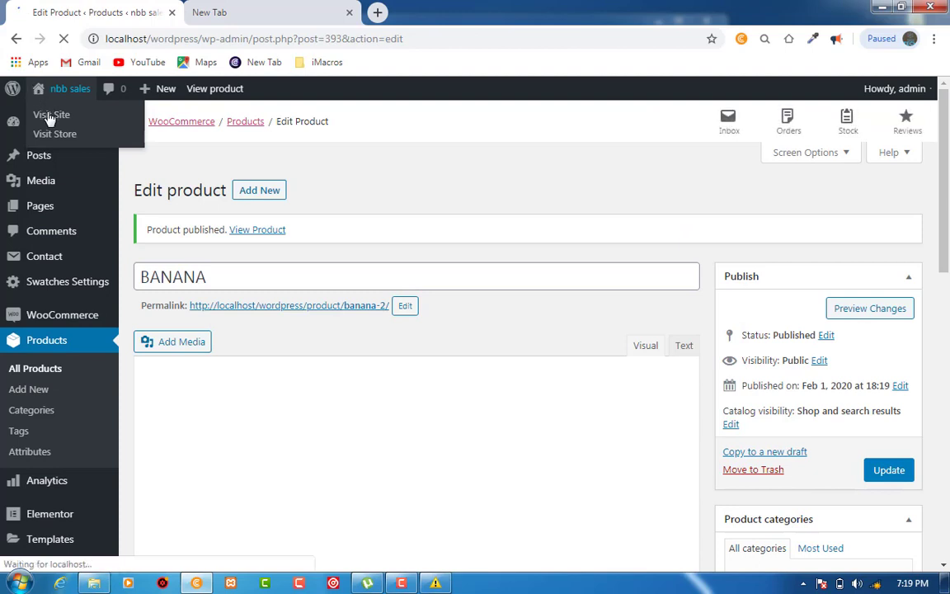
mouse_move(49, 121)
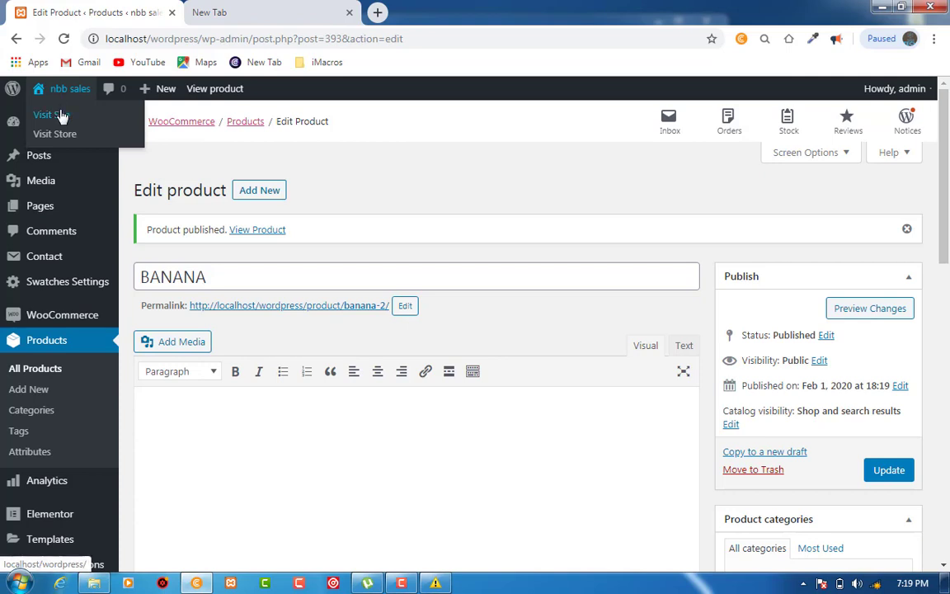
left_click(60, 116)
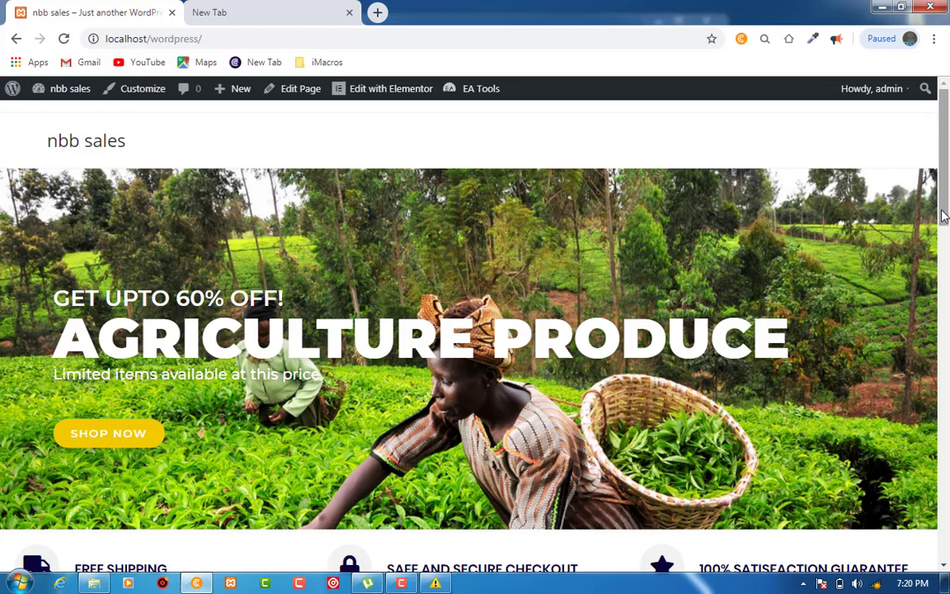
- Open the FRUITS category from the home page to see BANANA listed with Lemon and Mandarin orange
left_click_drag(944, 215, 943, 247)
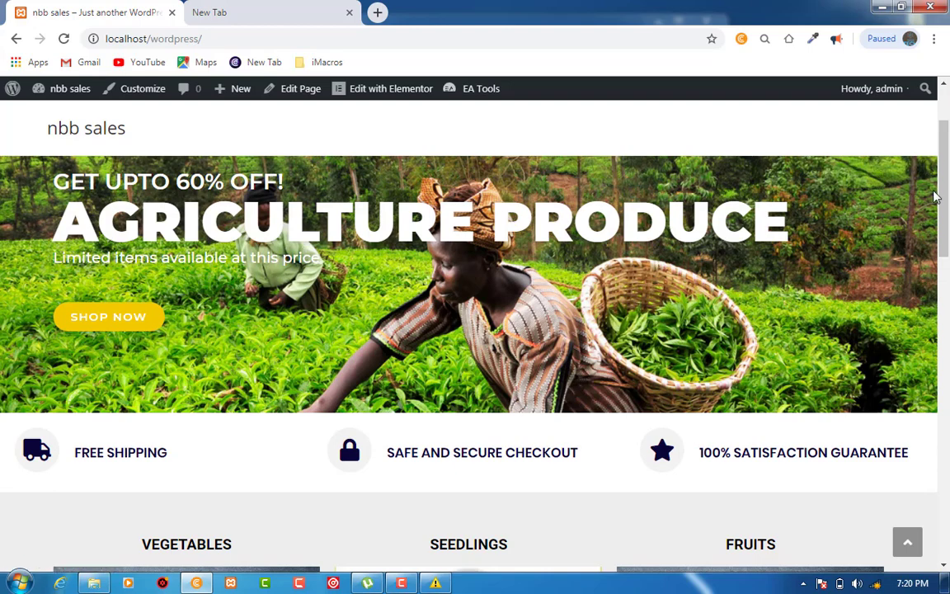
scroll(948, 221, "down", 1)
left_click_drag(947, 221, 947, 279)
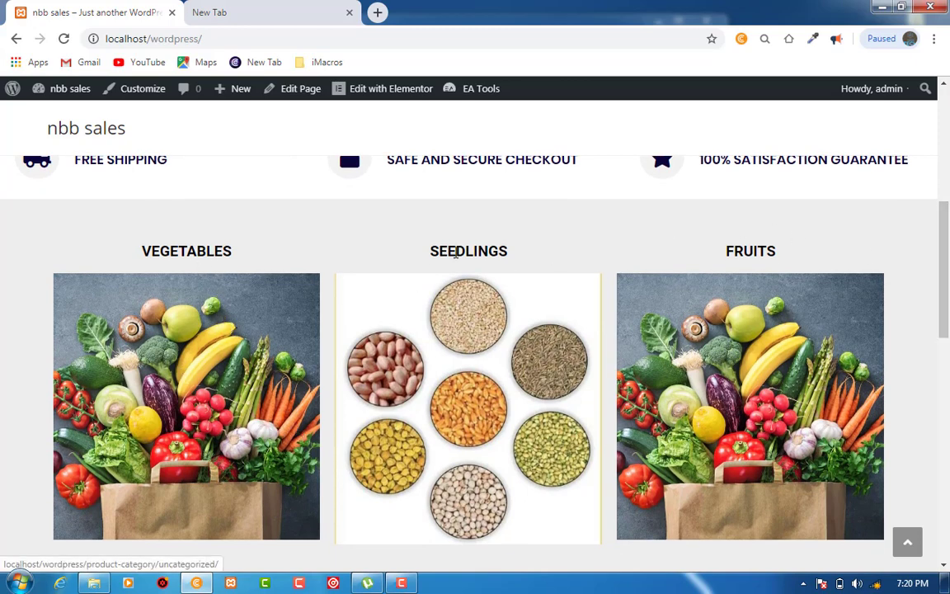
left_click(738, 370)
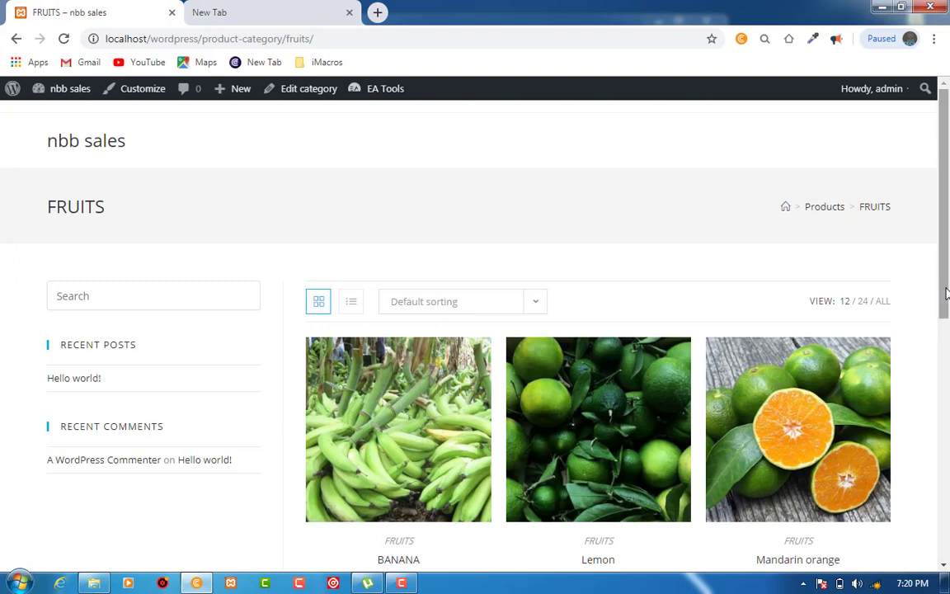
- Add BANANA at 500.00CFA to the cart and view the cart
left_click_drag(946, 294, 946, 336)
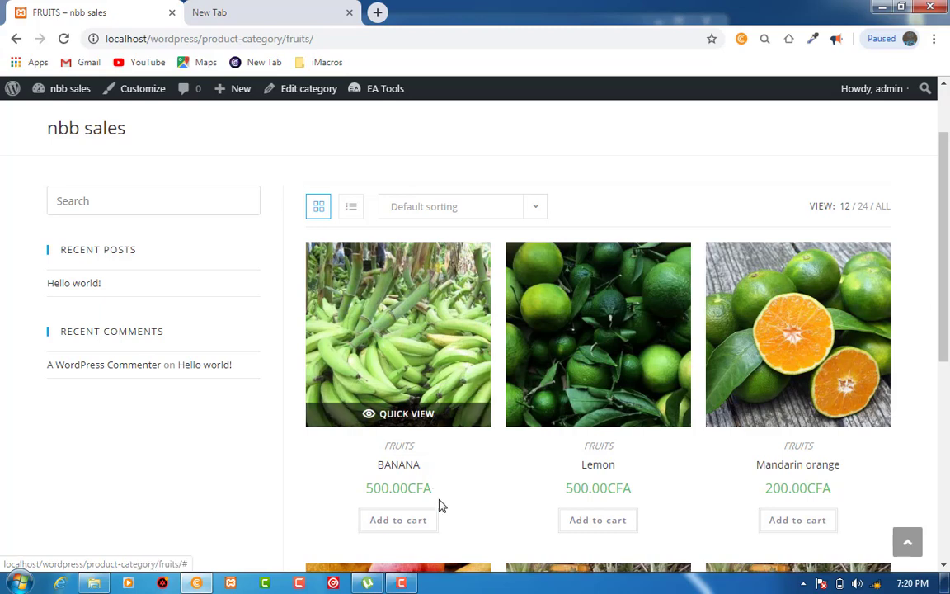
left_click(415, 523)
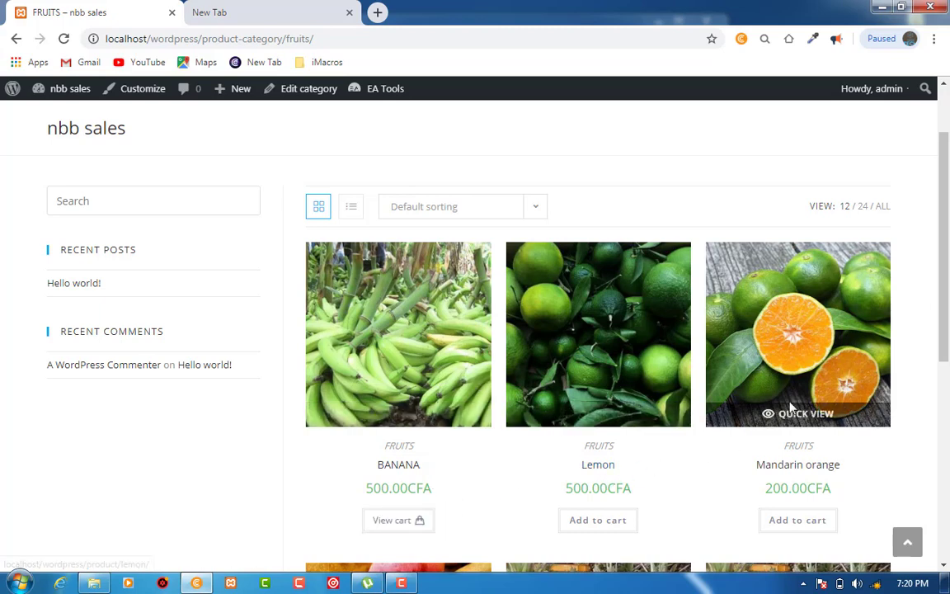
left_click(427, 525)
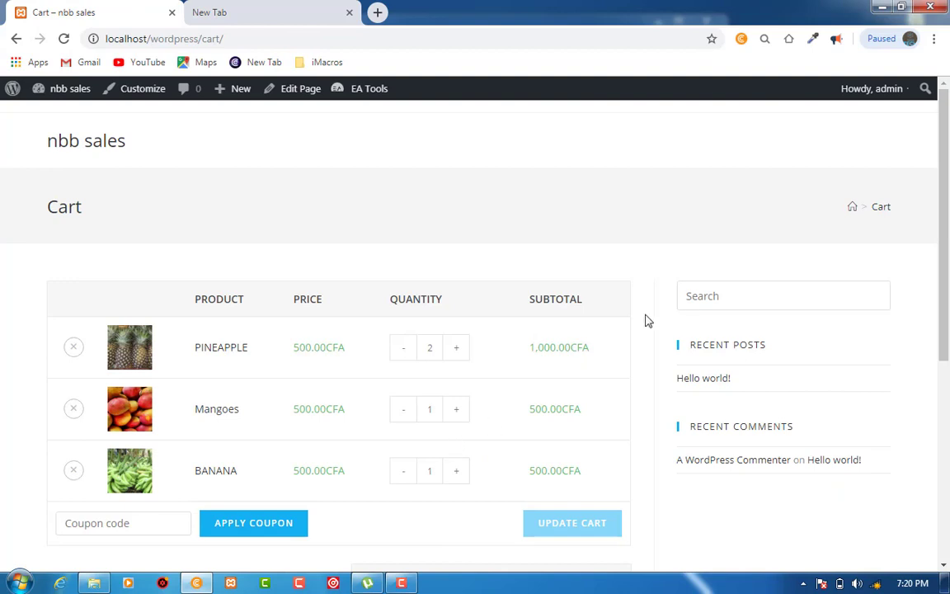
- Update the cart to 3 pineapples for a 2,500.00CFA subtotal and proceed to checkout
left_click_drag(945, 217, 947, 254)
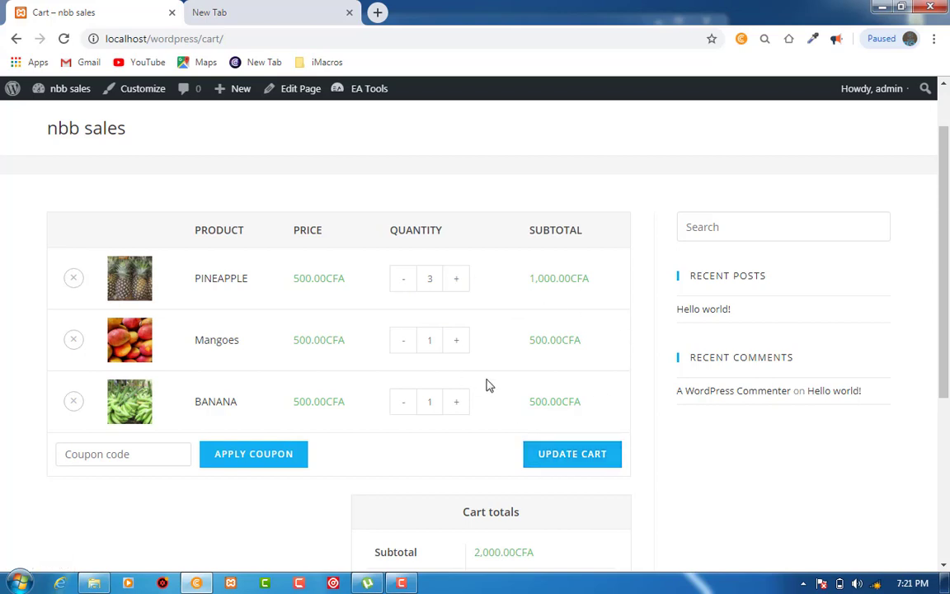
left_click(582, 456)
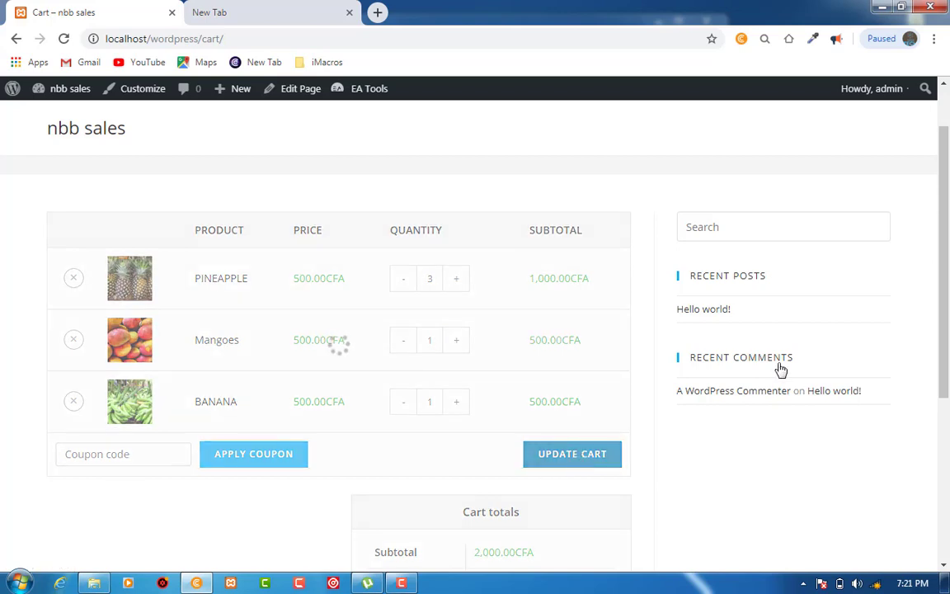
left_click_drag(944, 276, 946, 431)
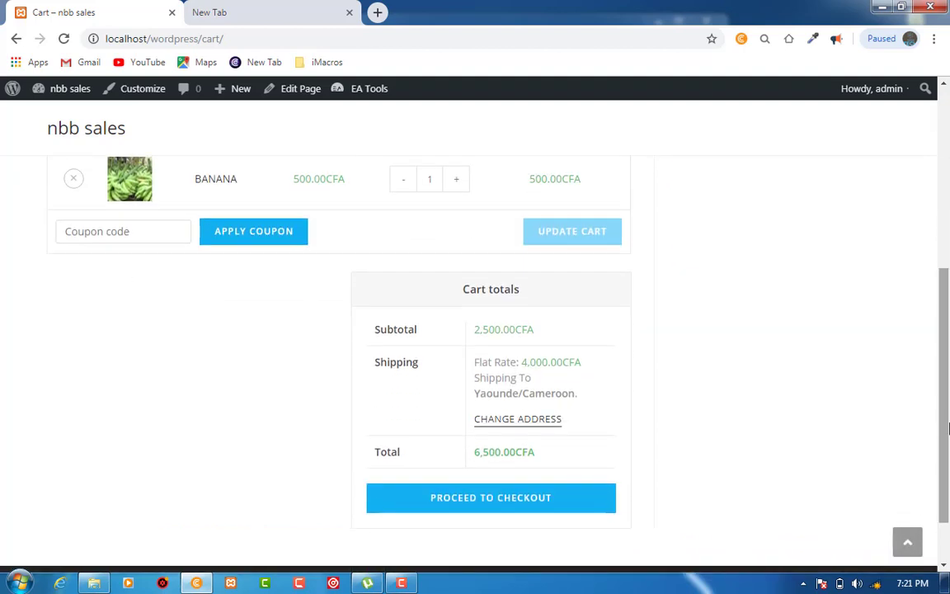
left_click(537, 503)
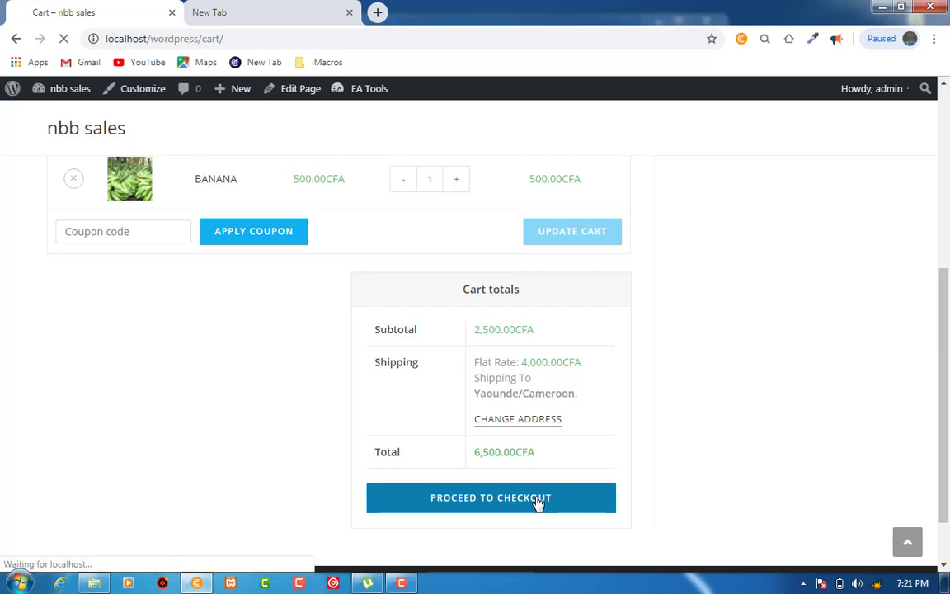